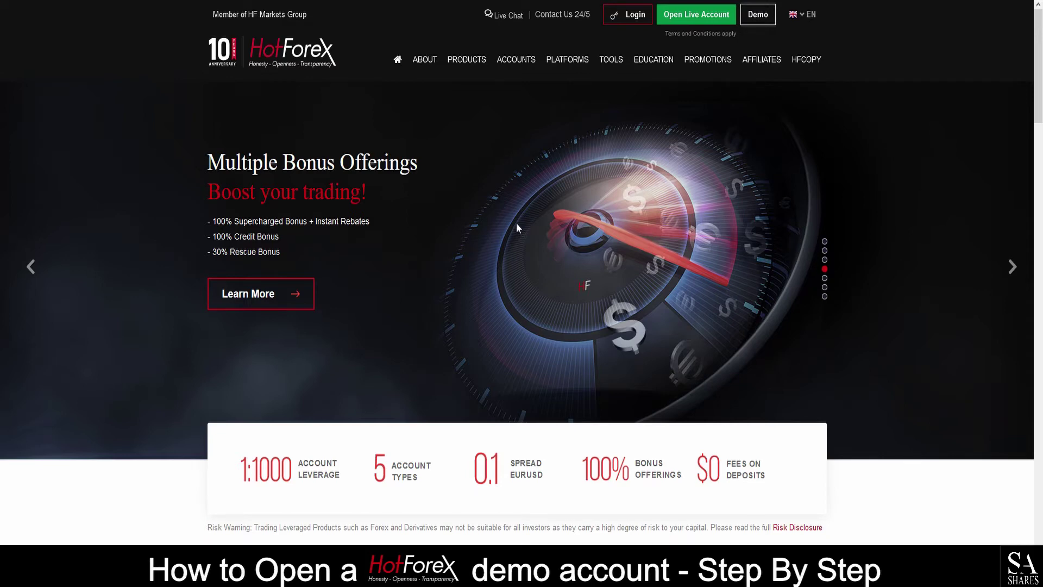
- Go to the Demo page and start a new-client demo account registration
{"action": "left_click", "coordinate": [752, 19]}
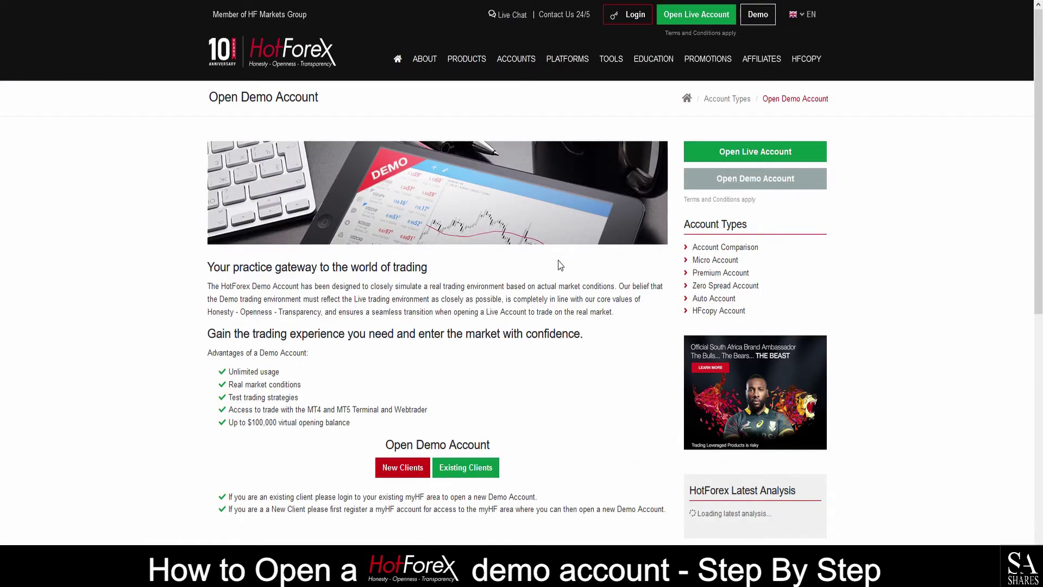
{"action": "scroll", "coordinate": [561, 265], "scroll_direction": "down", "scroll_amount": 5}
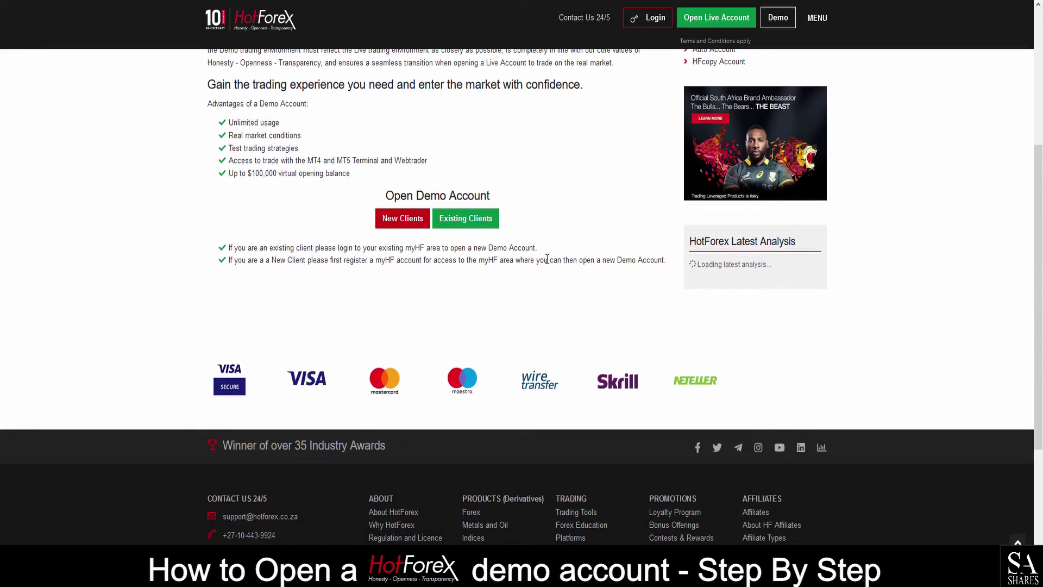
{"action": "left_click", "coordinate": [409, 227]}
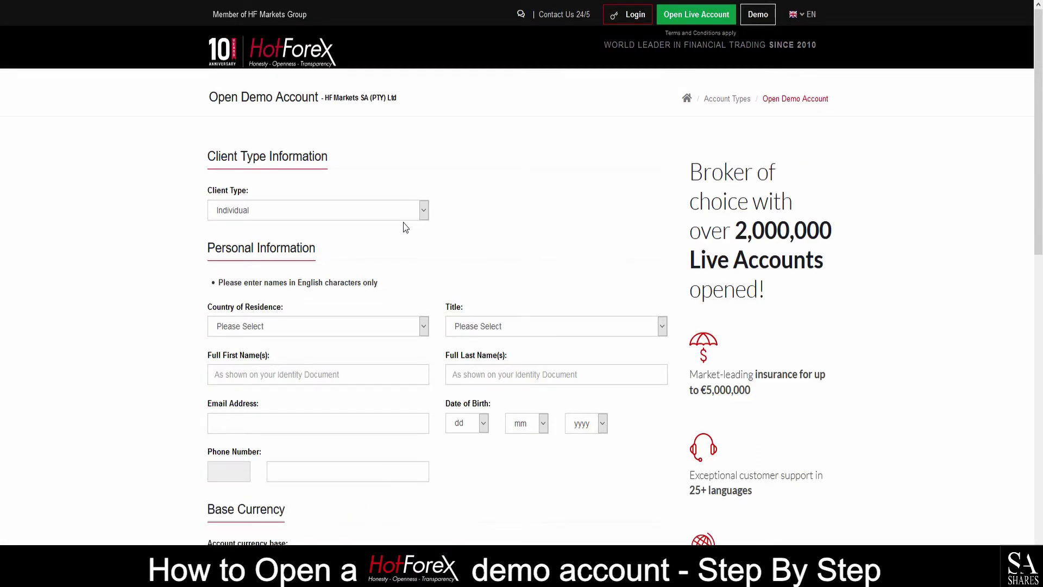
- Keep Individual as the client type and choose South Africa as country of residence
{"action": "left_click", "coordinate": [324, 210]}
{"action": "left_click", "coordinate": [300, 233]}
{"action": "left_click", "coordinate": [299, 213]}
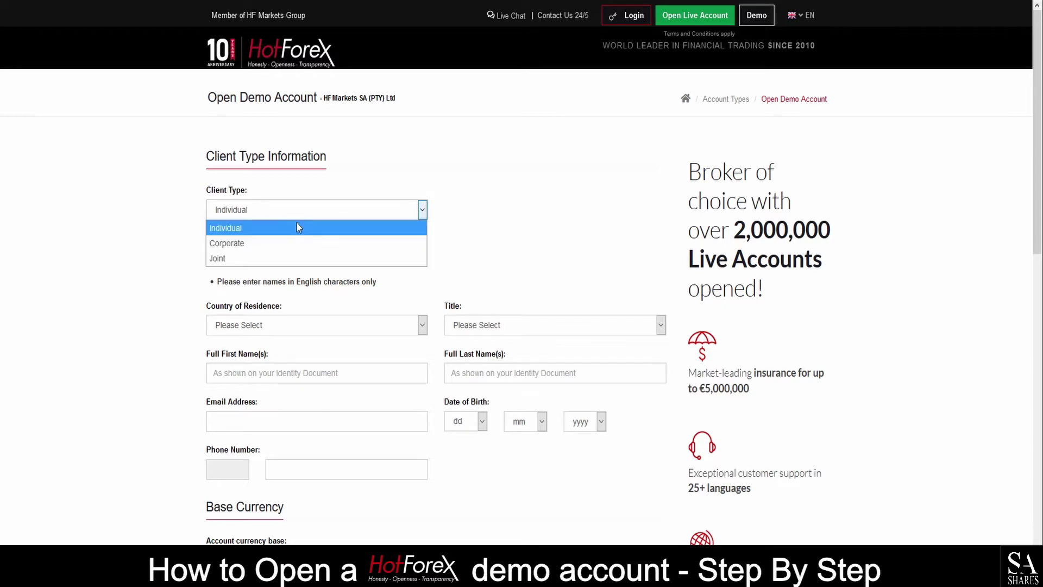
{"action": "left_click", "coordinate": [270, 232]}
{"action": "scroll", "coordinate": [259, 282], "scroll_direction": "down", "scroll_amount": 3}
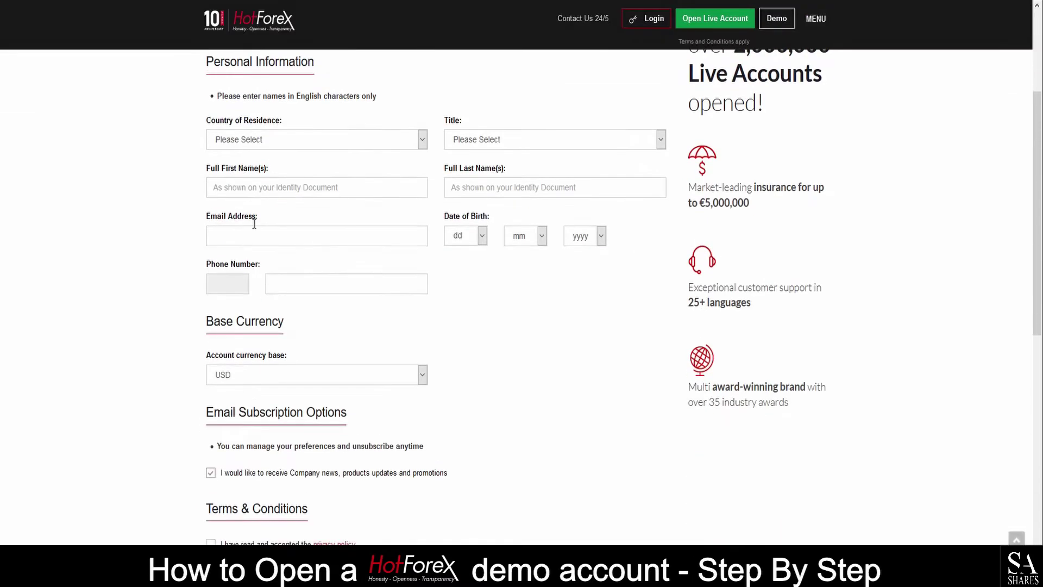
{"action": "left_click", "coordinate": [247, 144]}
{"action": "key", "text": "s"}
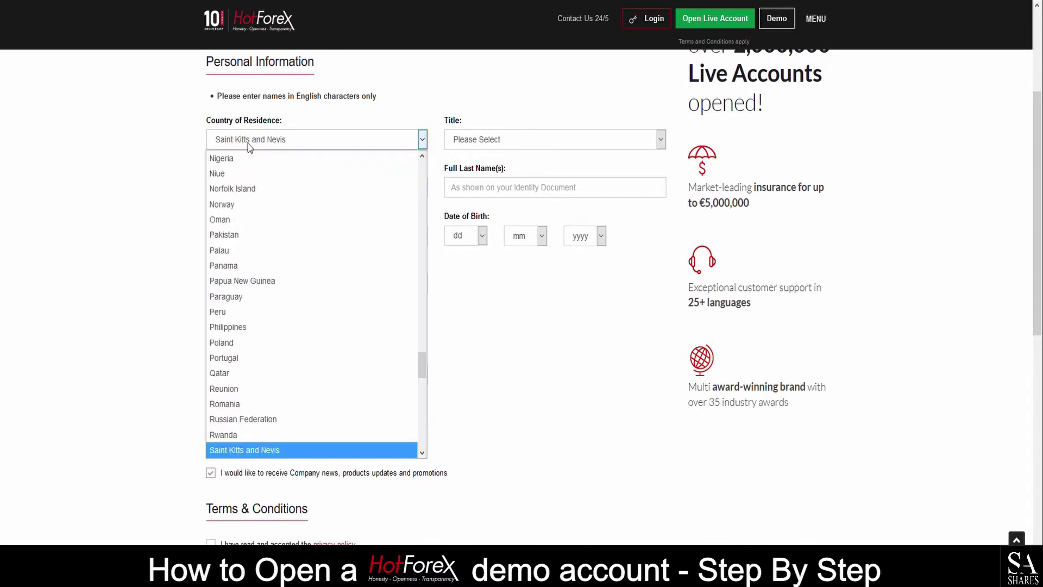
{"action": "key", "text": "o"}
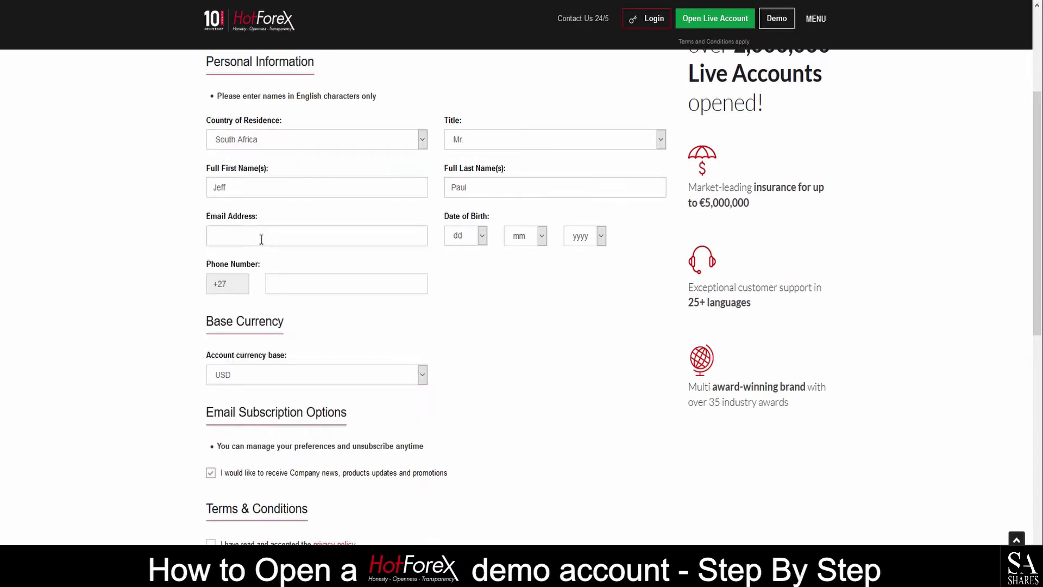
- Enter the applicant's e-mail address and set the birth date to day 17, month 2
{"action": "left_click", "coordinate": [470, 236]}
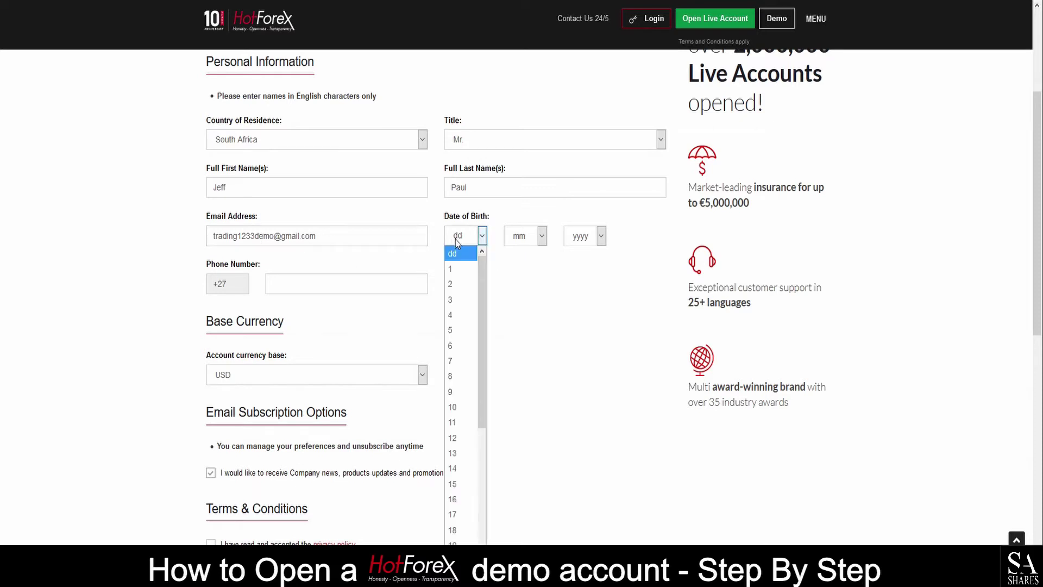
{"action": "left_click", "coordinate": [465, 511]}
{"action": "left_click", "coordinate": [525, 237]}
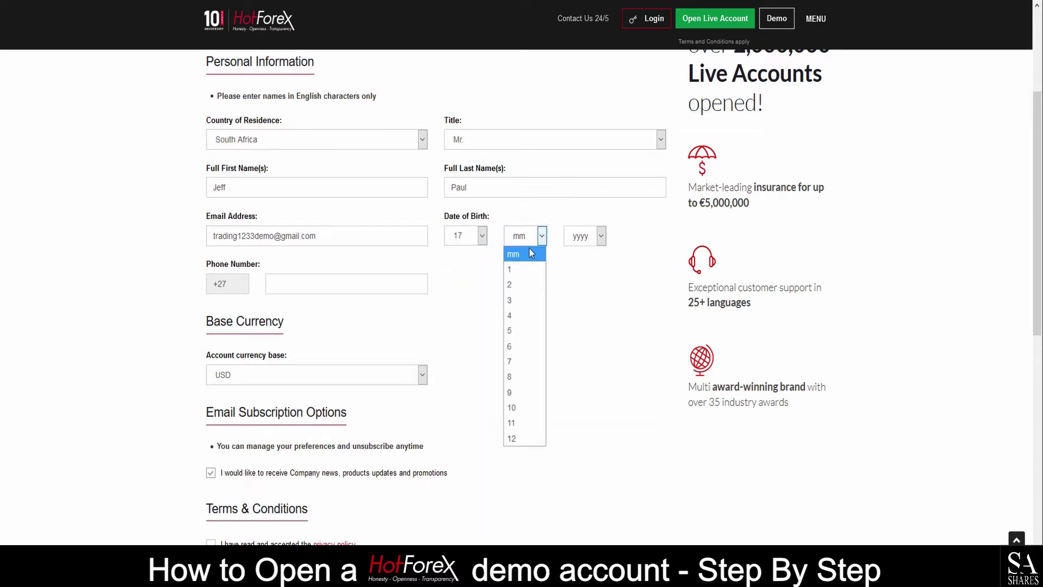
{"action": "left_click", "coordinate": [520, 284]}
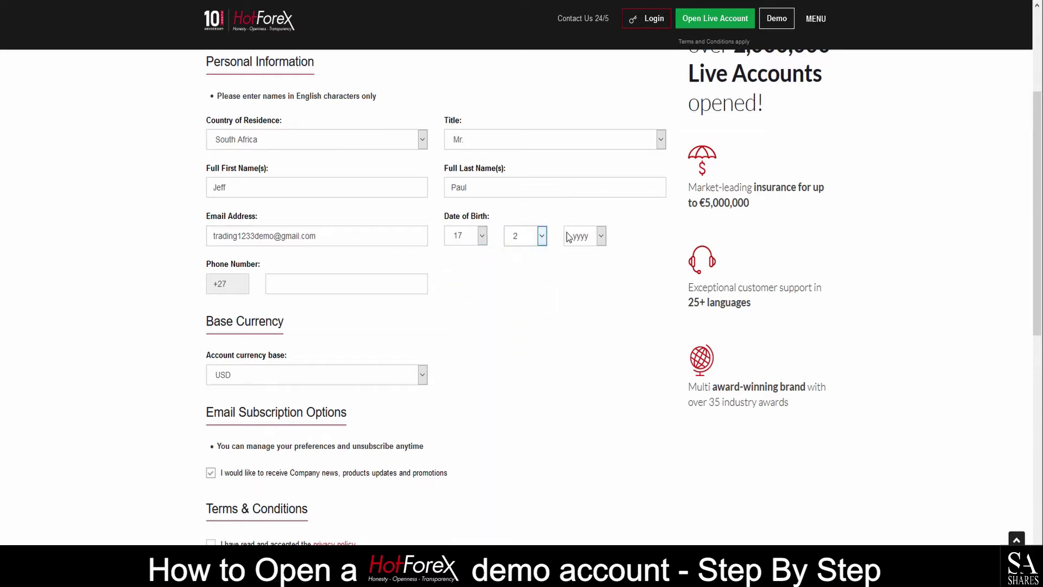
{"action": "left_click", "coordinate": [582, 236]}
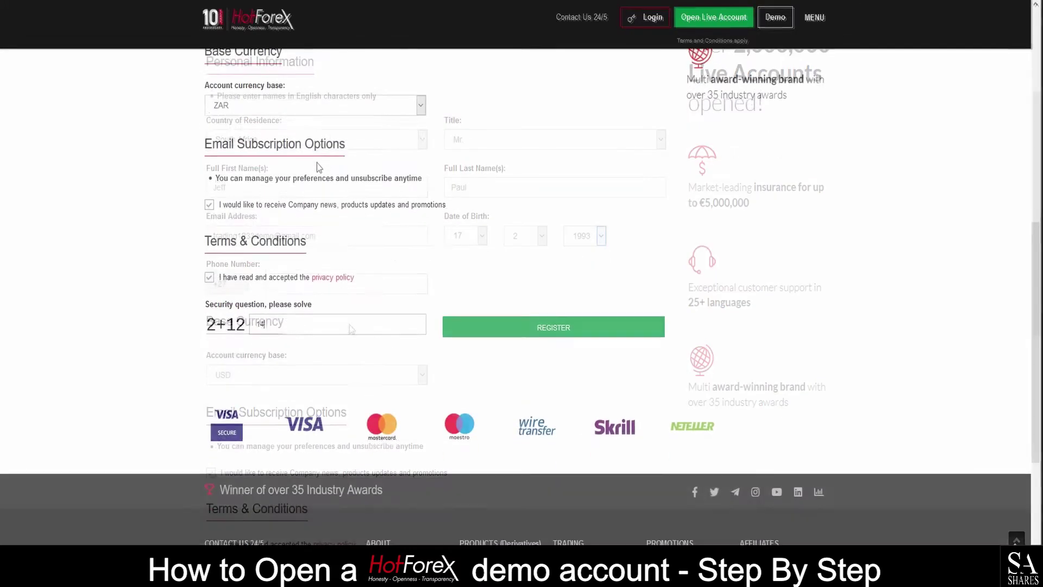
- Choose ZAR base currency, accept the privacy policy, answer 14, and submit the registration
{"action": "left_click", "coordinate": [296, 112]}
{"action": "left_click", "coordinate": [298, 109]}
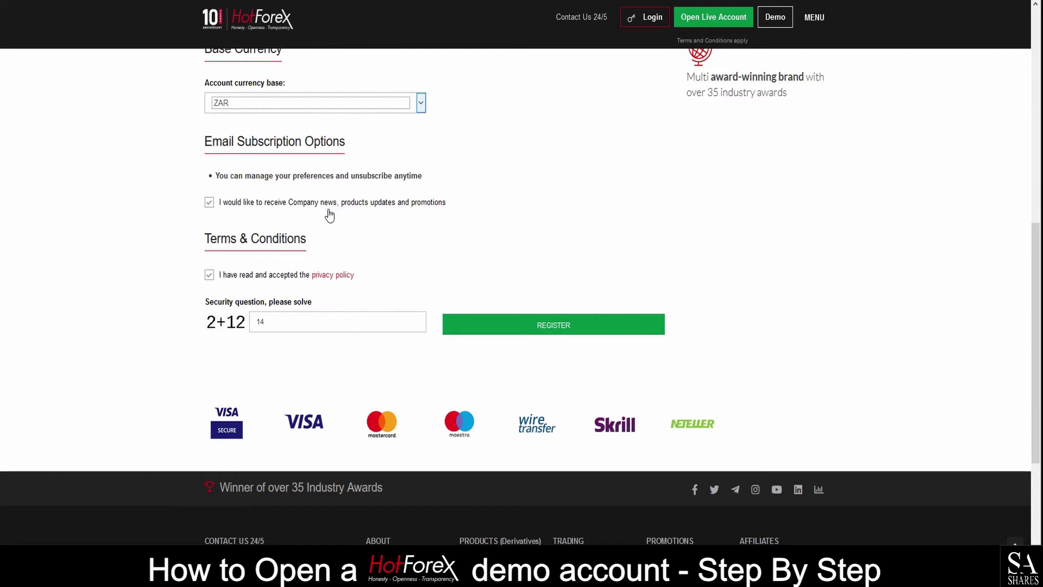
{"action": "left_click", "coordinate": [210, 282]}
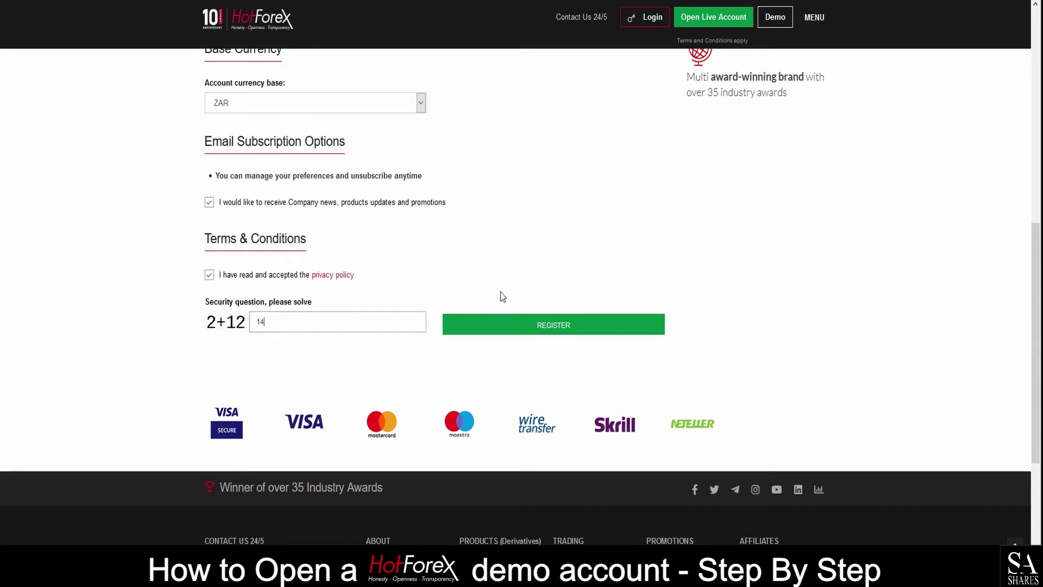
{"action": "left_click", "coordinate": [537, 325]}
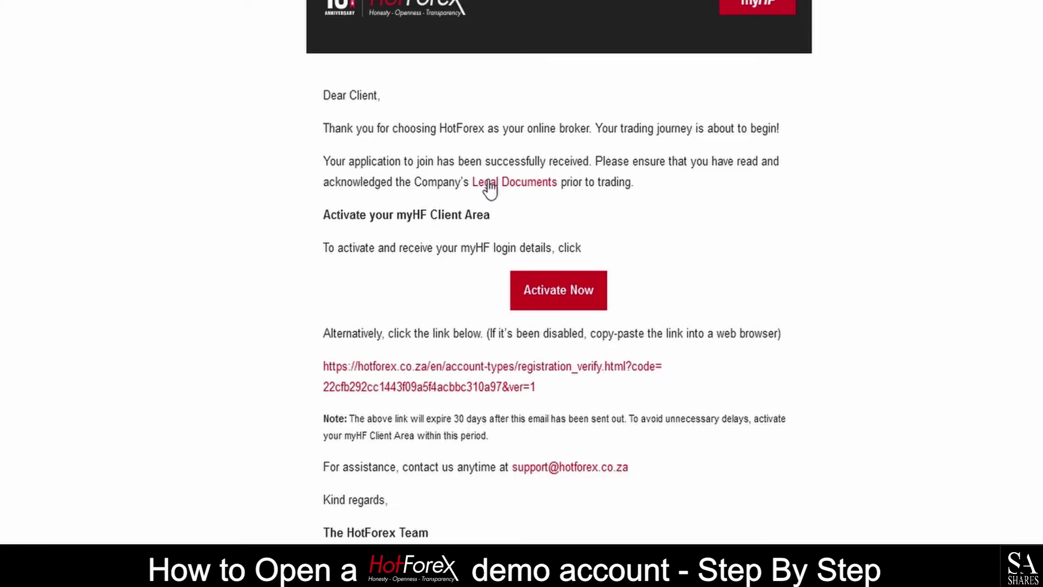
- Glance at the Legal Documents, then activate the myHF Client Area from the e-mail
{"action": "left_click", "coordinate": [488, 185]}
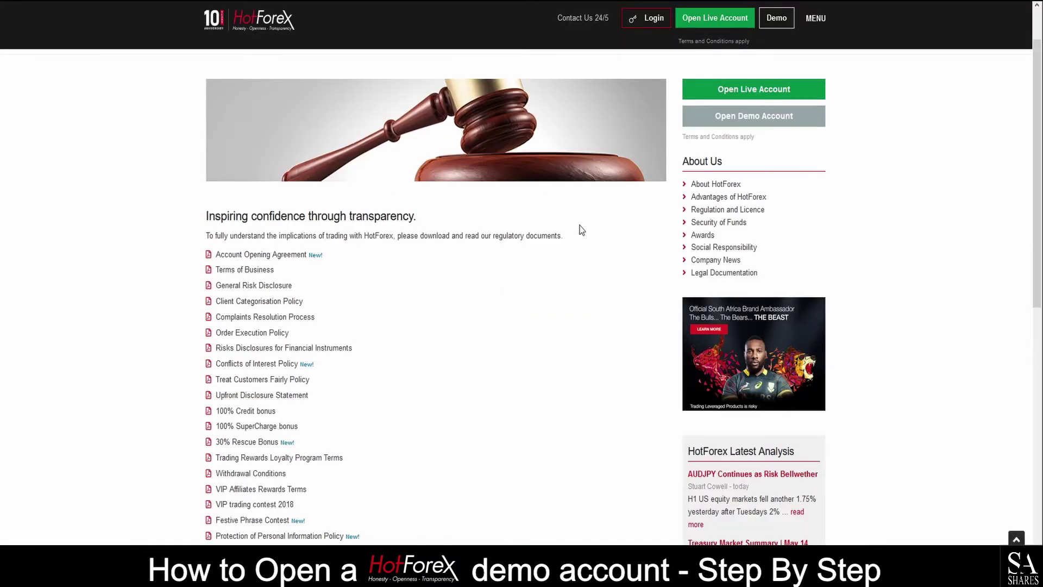
{"action": "scroll", "coordinate": [580, 228], "scroll_direction": "down", "scroll_amount": 2}
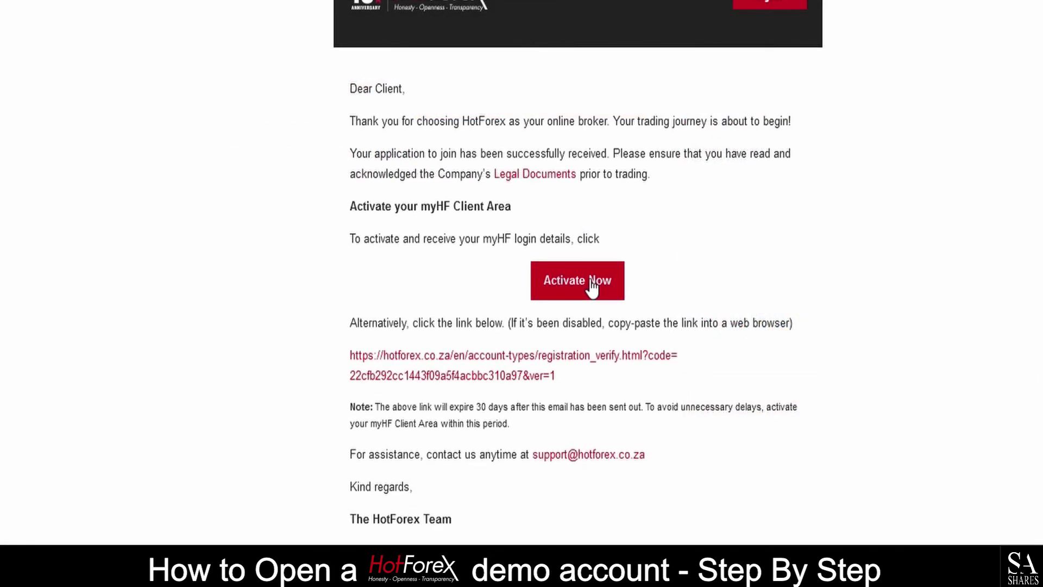
{"action": "left_click", "coordinate": [591, 286]}
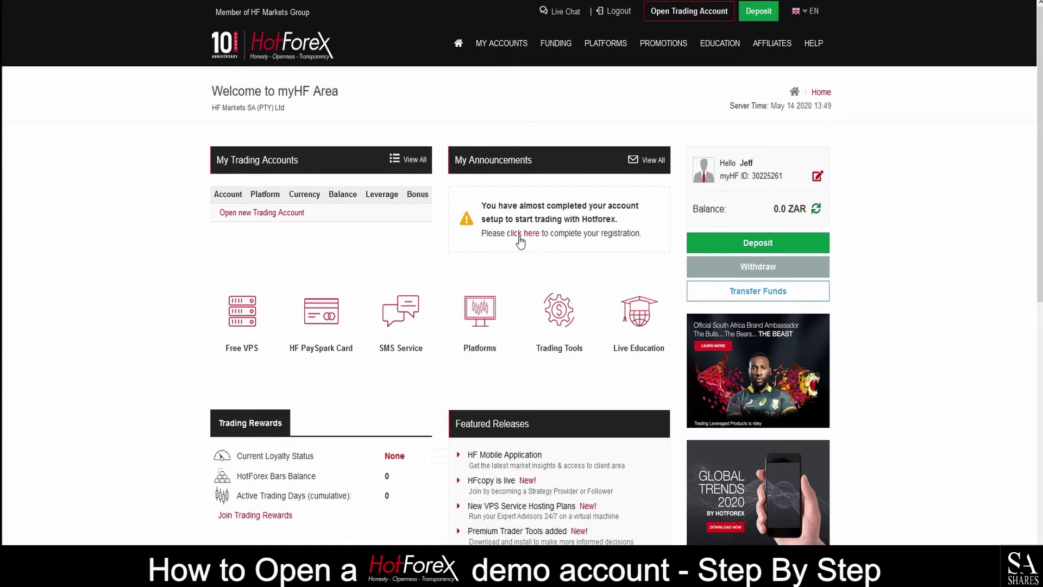
- Scroll the registration form down to the Declarations, then begin entering the myHF login ID
{"action": "left_click", "coordinate": [518, 236]}
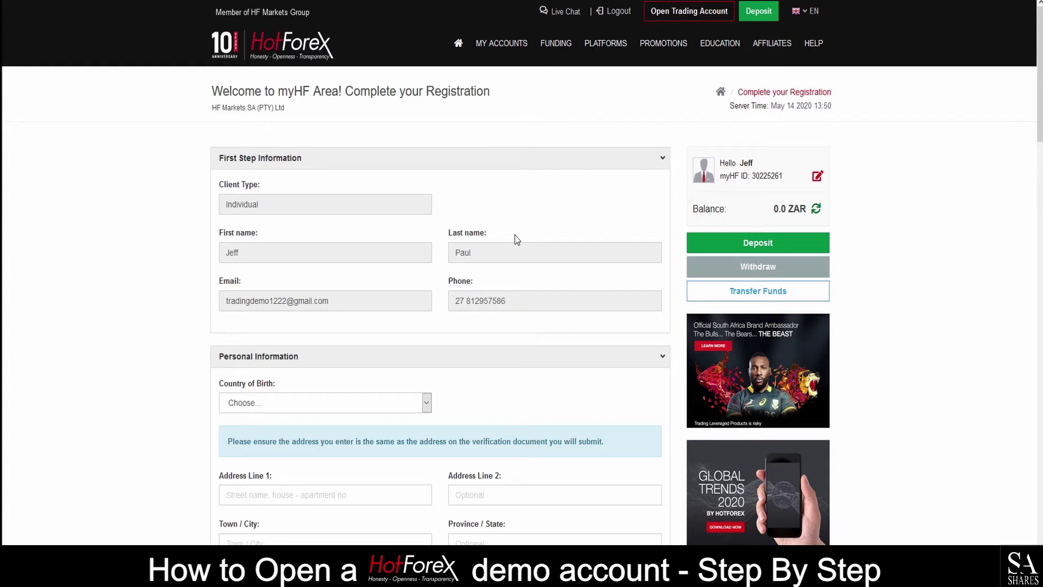
{"action": "scroll", "coordinate": [517, 240], "scroll_direction": "down", "scroll_amount": 6}
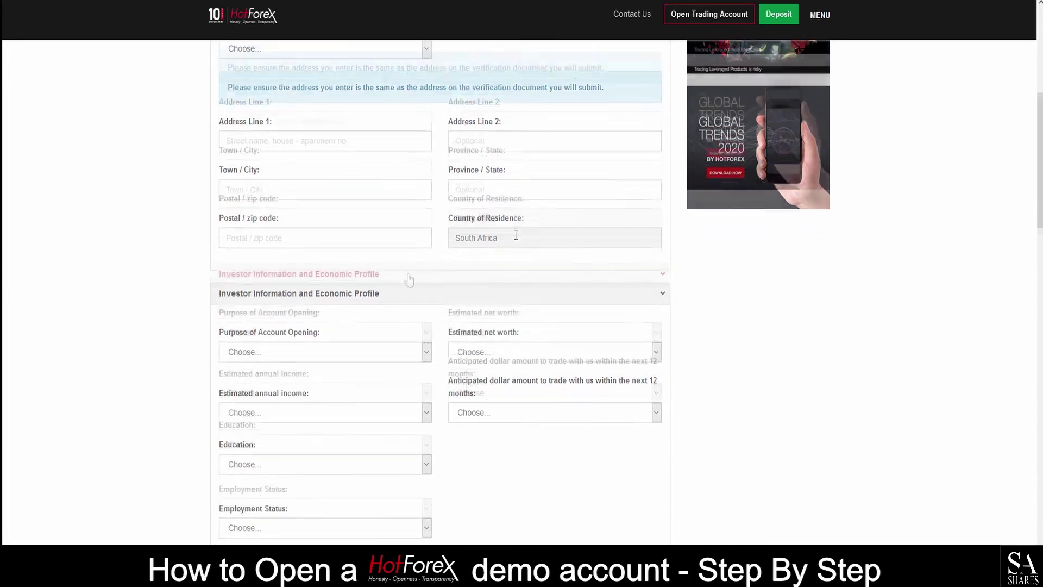
{"action": "scroll", "coordinate": [441, 306], "scroll_direction": "down", "scroll_amount": 2}
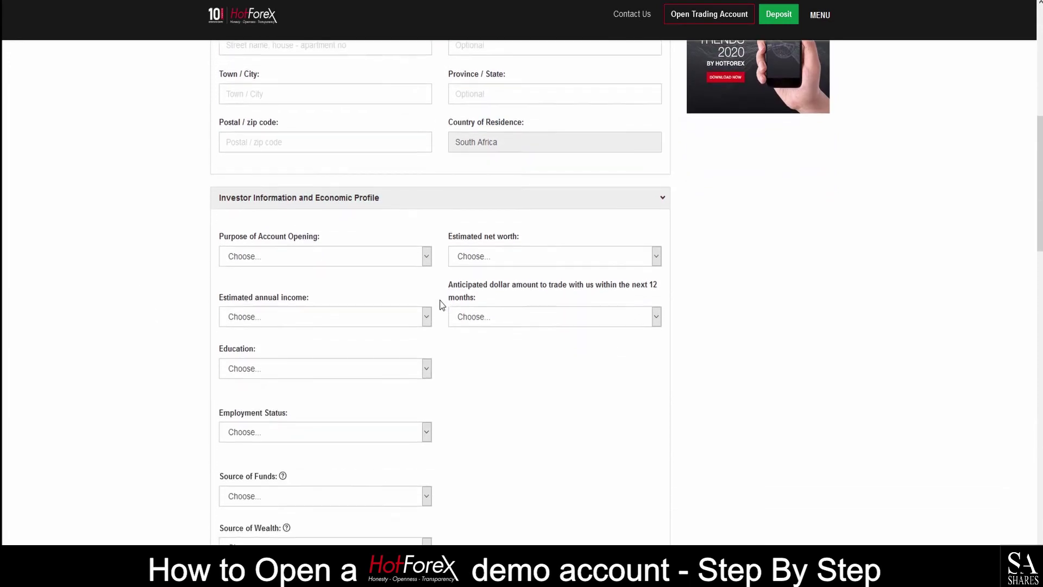
{"action": "scroll", "coordinate": [442, 305], "scroll_direction": "down", "scroll_amount": 4}
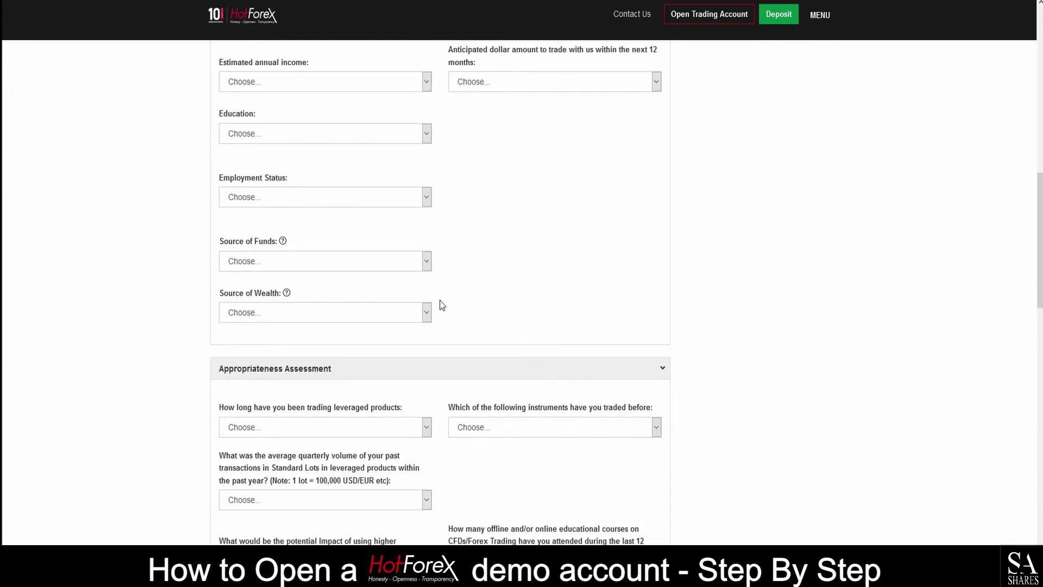
{"action": "scroll", "coordinate": [442, 306], "scroll_direction": "down", "scroll_amount": 1}
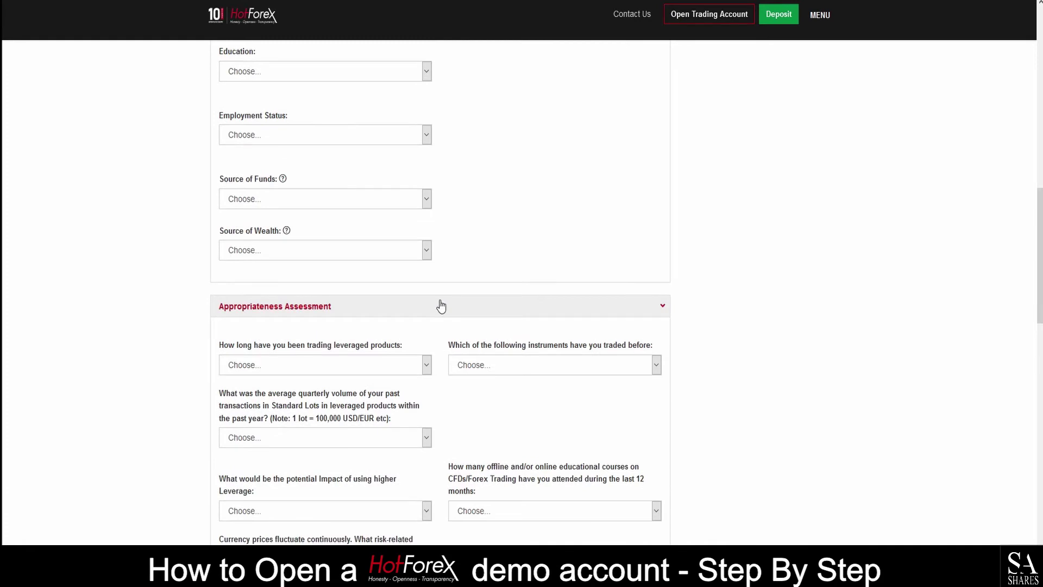
{"action": "scroll", "coordinate": [441, 306], "scroll_direction": "down", "scroll_amount": 5}
{"action": "scroll", "coordinate": [442, 305], "scroll_direction": "down", "scroll_amount": 4}
{"action": "scroll", "coordinate": [442, 305], "scroll_direction": "down", "scroll_amount": 6}
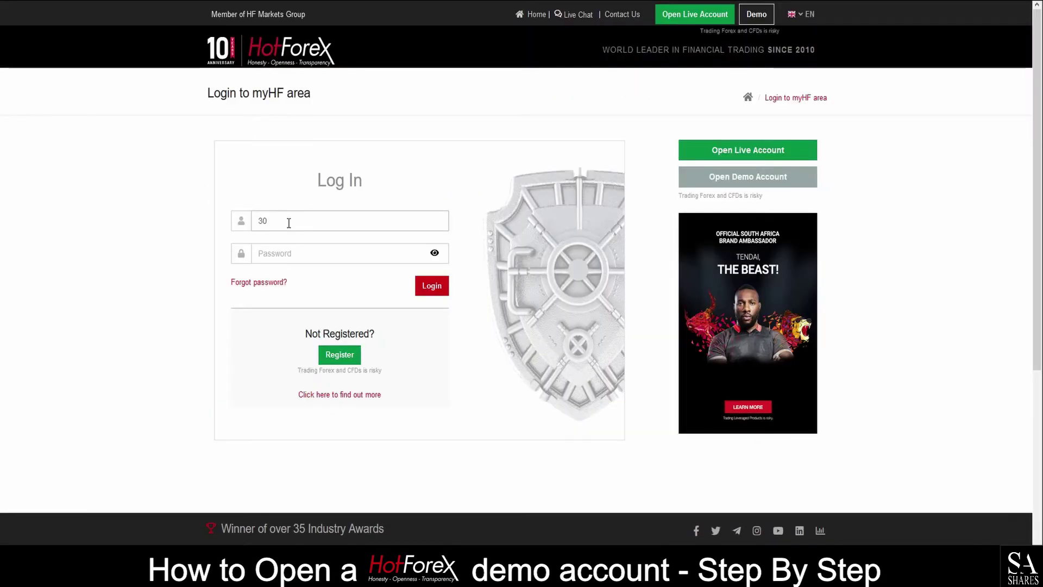
- Enter the account password and log in to the myHF area
{"action": "key", "text": "Tab"}
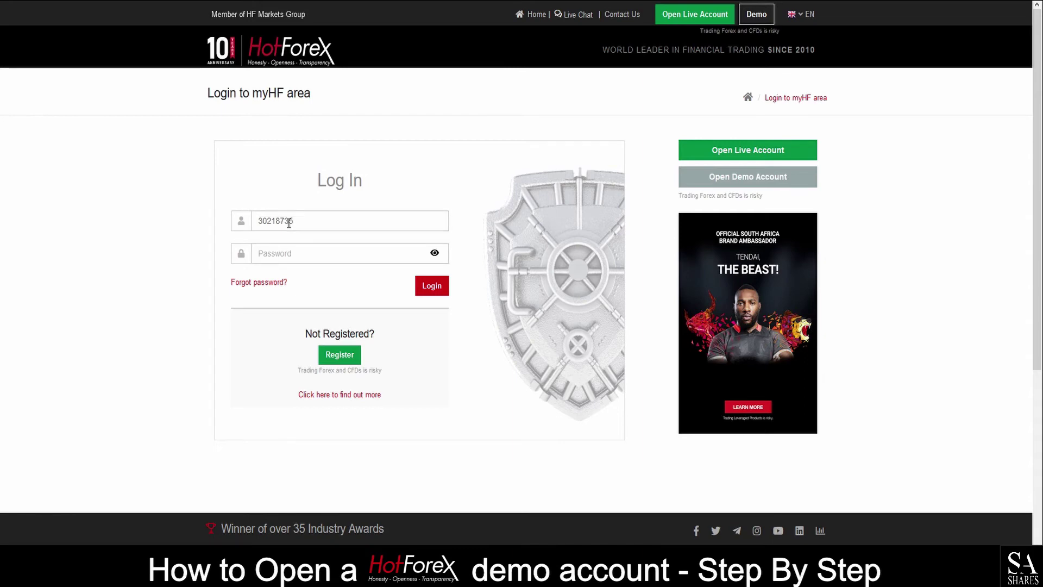
{"action": "type", "text": "••••••••"}
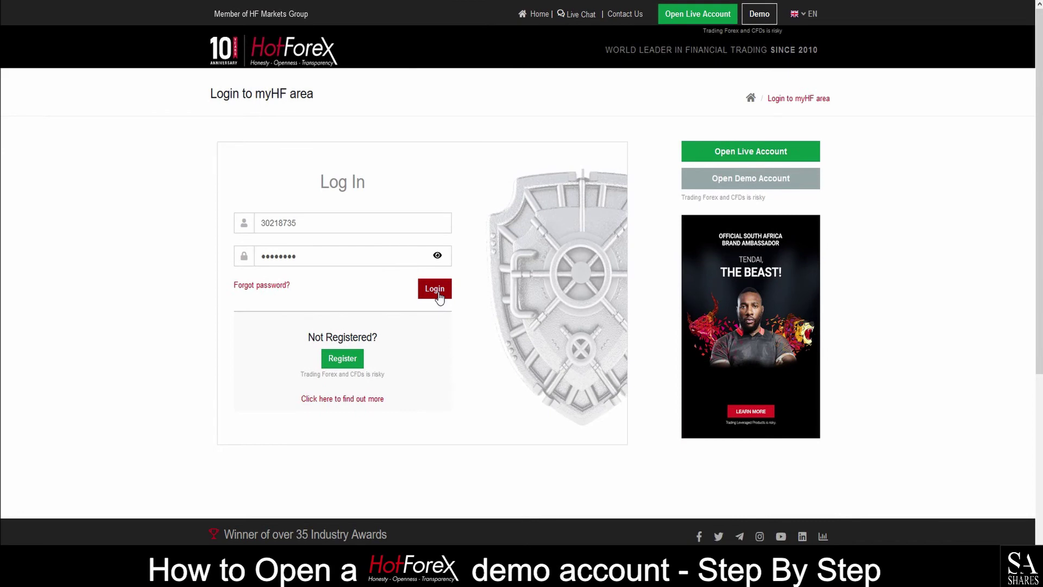
{"action": "left_click", "coordinate": [439, 294]}
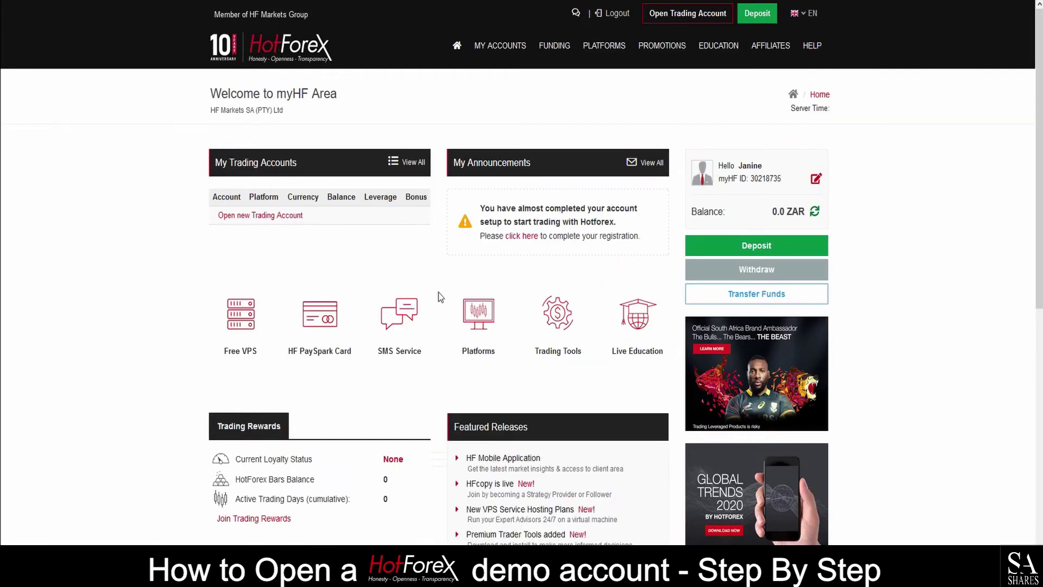
- Browse the Platforms page, return to the dashboard, and go to Trader's Tools
{"action": "scroll", "coordinate": [439, 292], "scroll_direction": "down", "scroll_amount": 1}
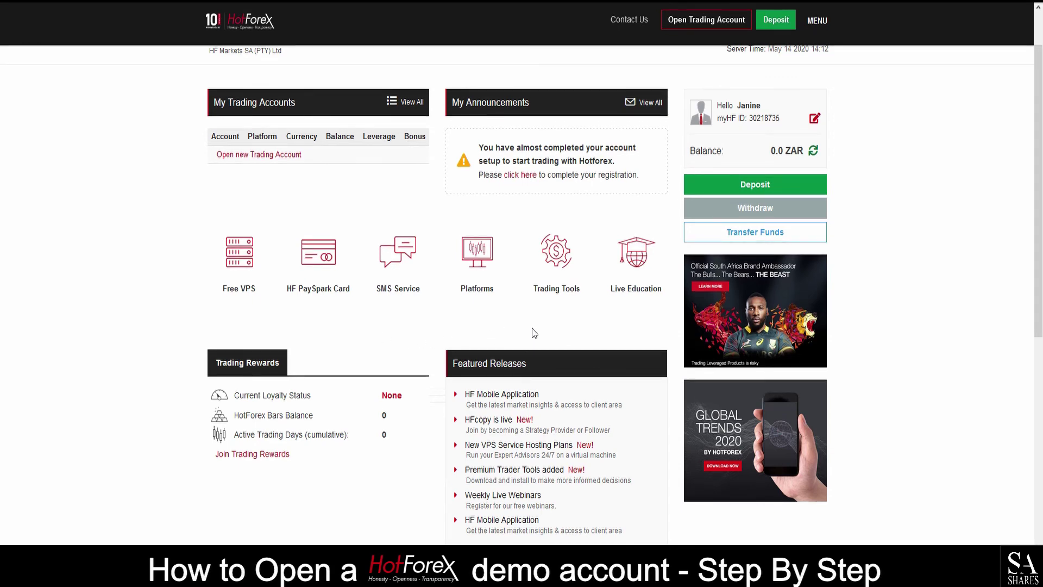
{"action": "left_click", "coordinate": [474, 255]}
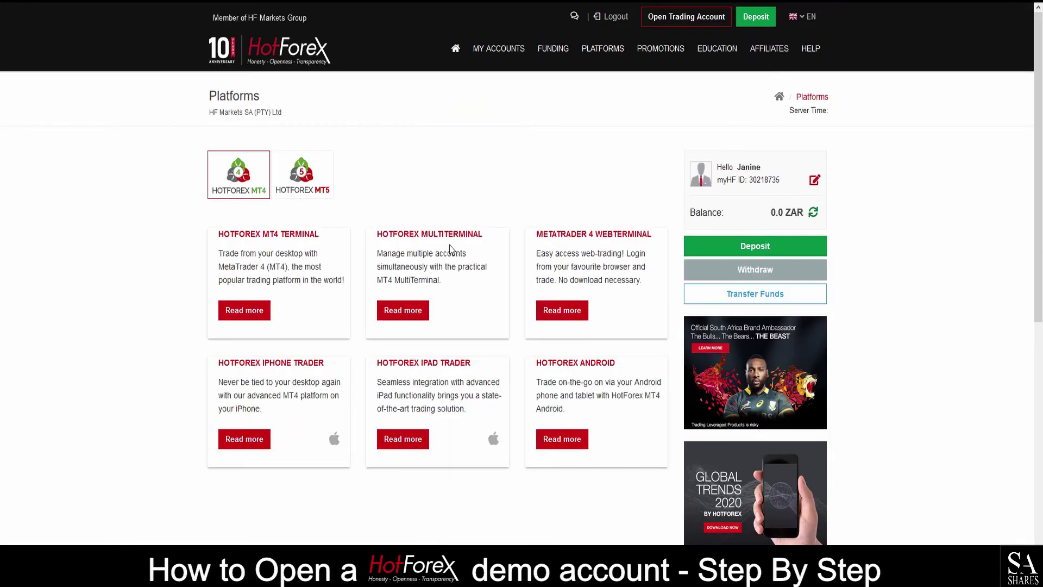
{"action": "scroll", "coordinate": [436, 216], "scroll_direction": "down", "scroll_amount": 5}
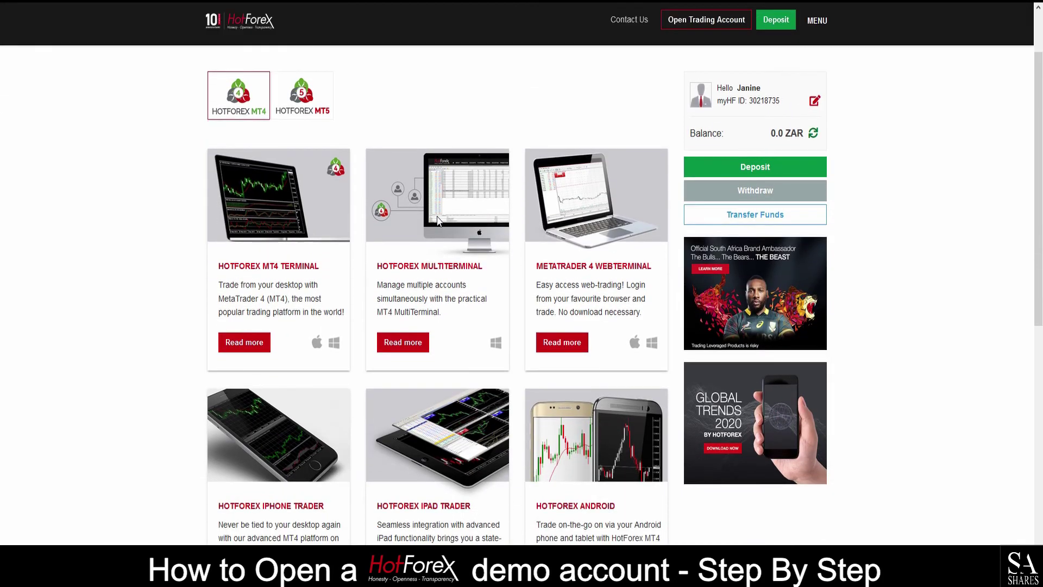
{"action": "scroll", "coordinate": [437, 216], "scroll_direction": "up", "scroll_amount": 2}
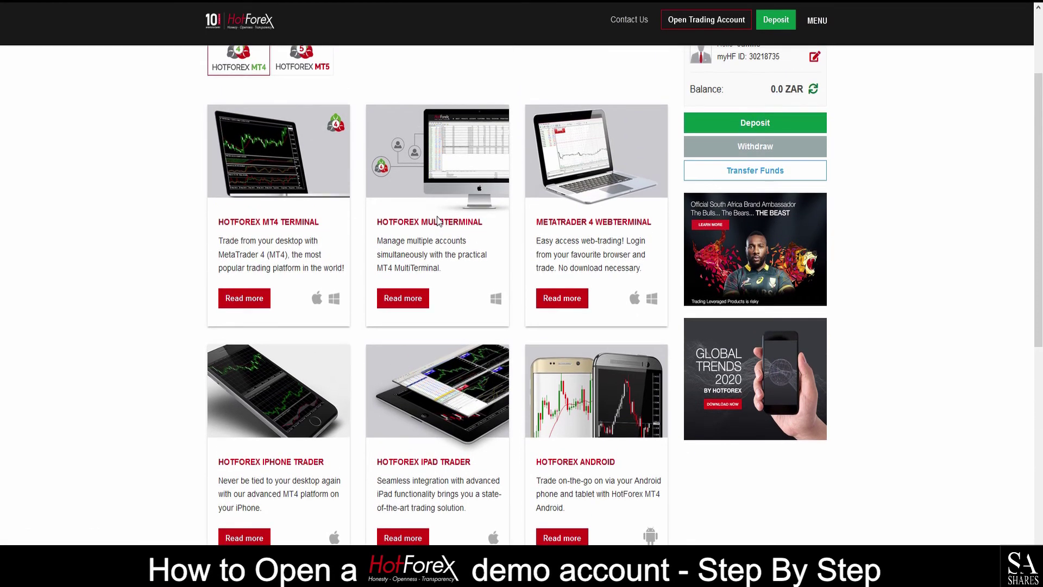
{"action": "key", "text": "alt+Left"}
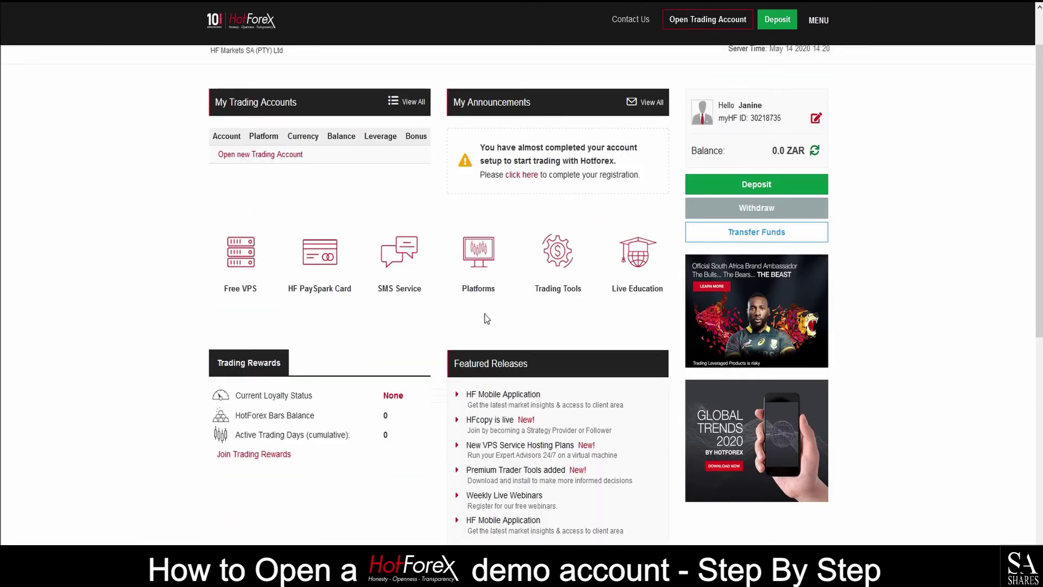
{"action": "left_click", "coordinate": [569, 278]}
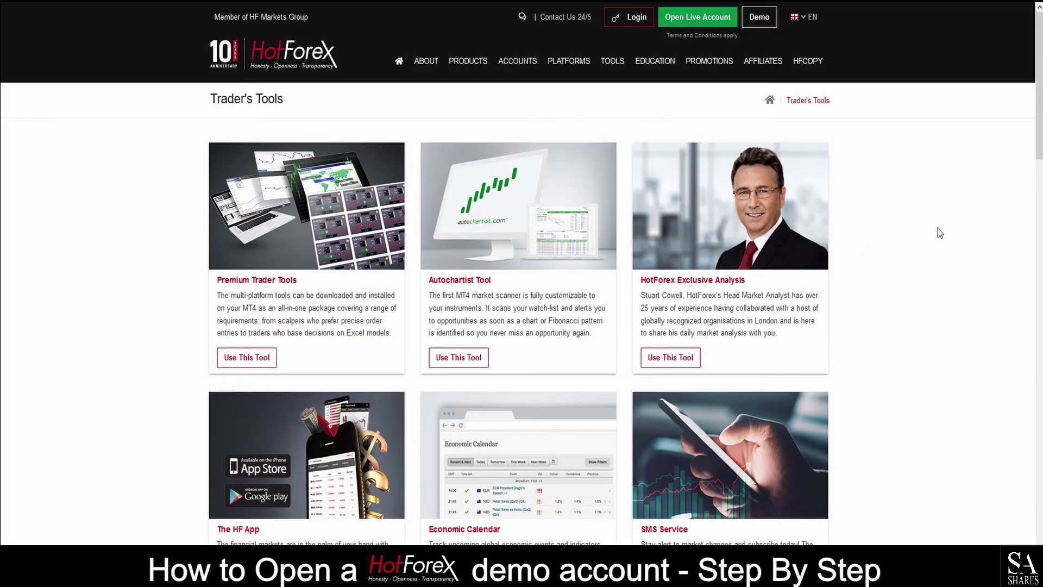
- Scroll the Trader's Tools page down to its footer
{"action": "scroll", "coordinate": [938, 228], "scroll_direction": "down", "scroll_amount": 5}
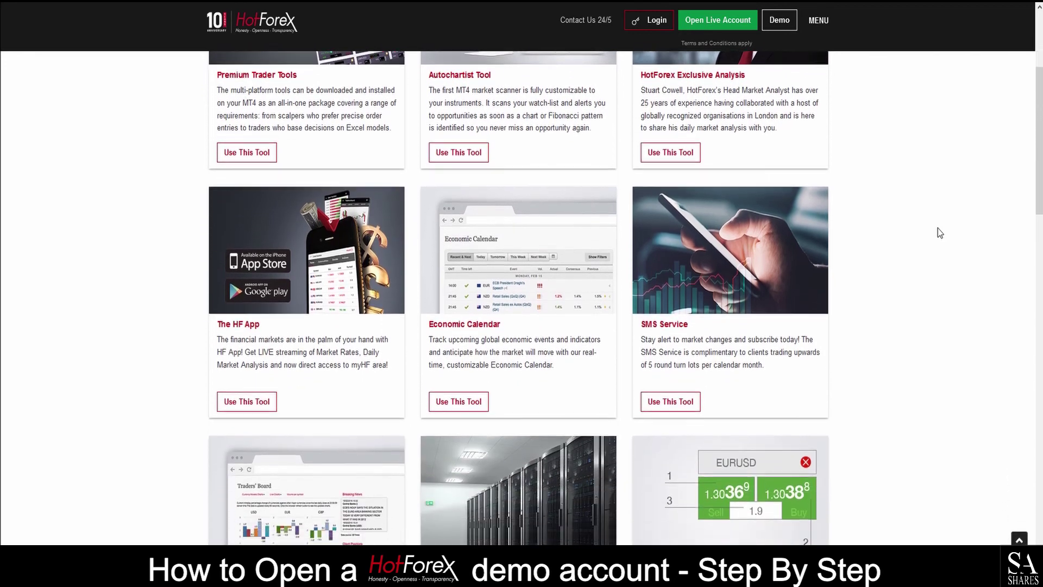
{"action": "scroll", "coordinate": [938, 228], "scroll_direction": "down", "scroll_amount": 5}
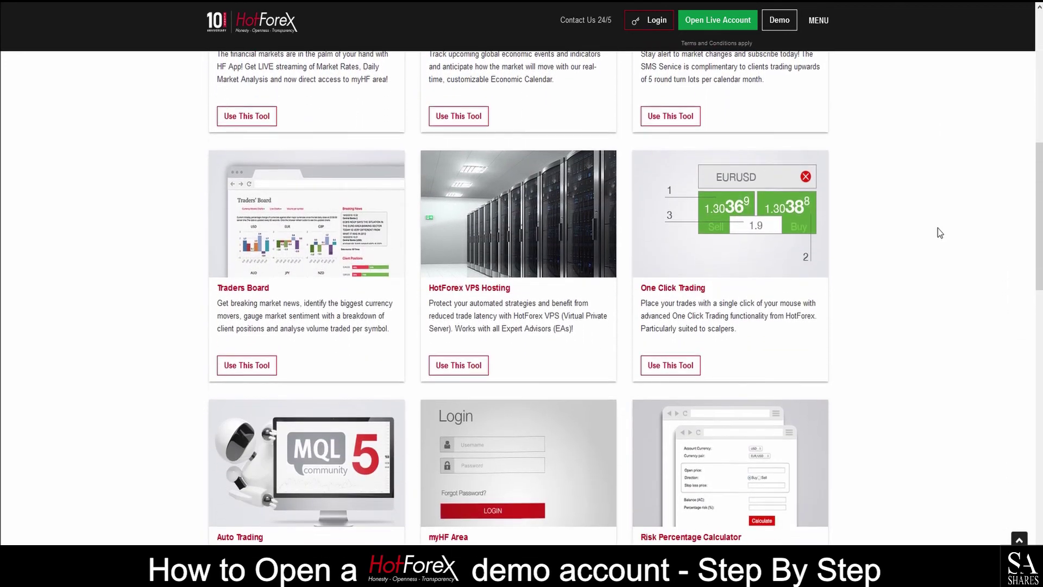
{"action": "scroll", "coordinate": [937, 229], "scroll_direction": "down", "scroll_amount": 5}
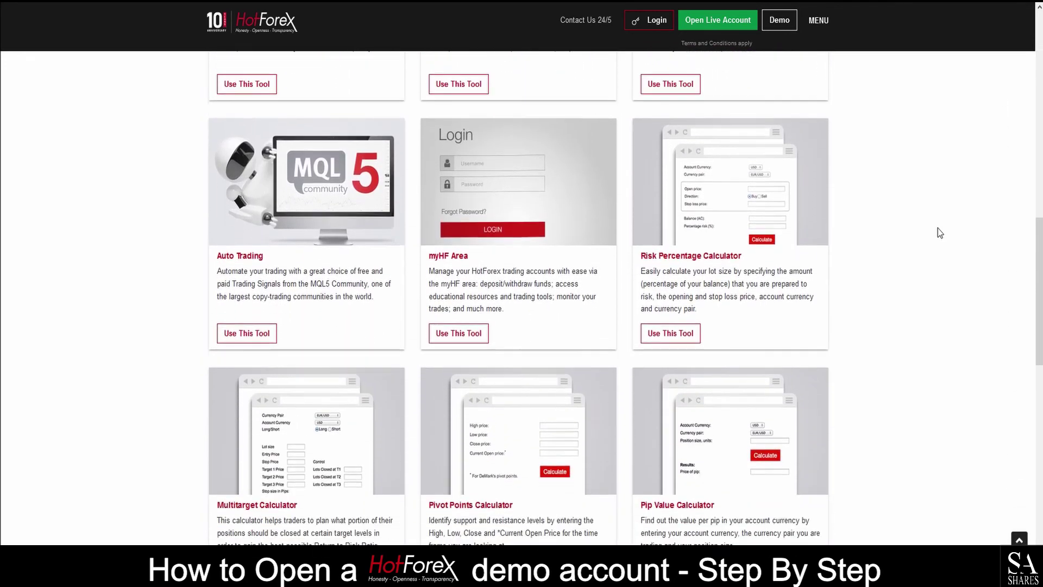
{"action": "scroll", "coordinate": [938, 229], "scroll_direction": "down", "scroll_amount": 6}
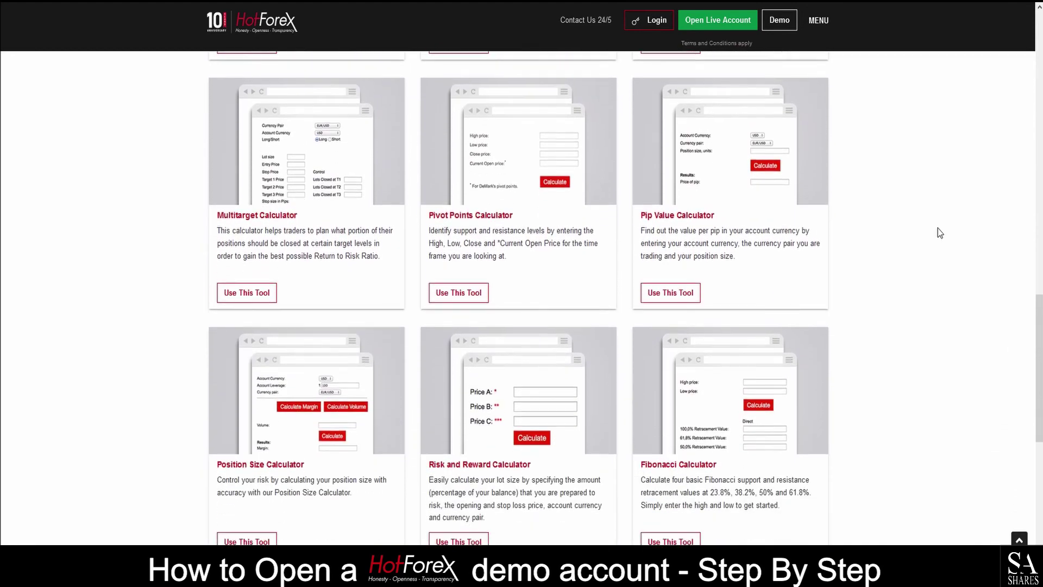
{"action": "scroll", "coordinate": [937, 228], "scroll_direction": "down", "scroll_amount": 4}
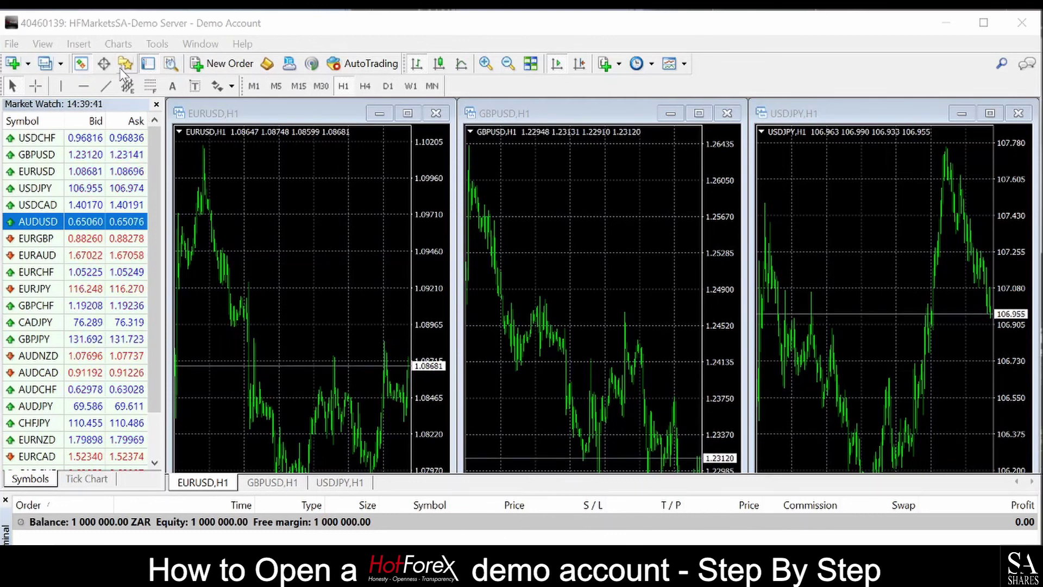
- Show the saved chart profiles list from the Profiles toolbar dropdown
{"action": "left_click", "coordinate": [60, 64]}
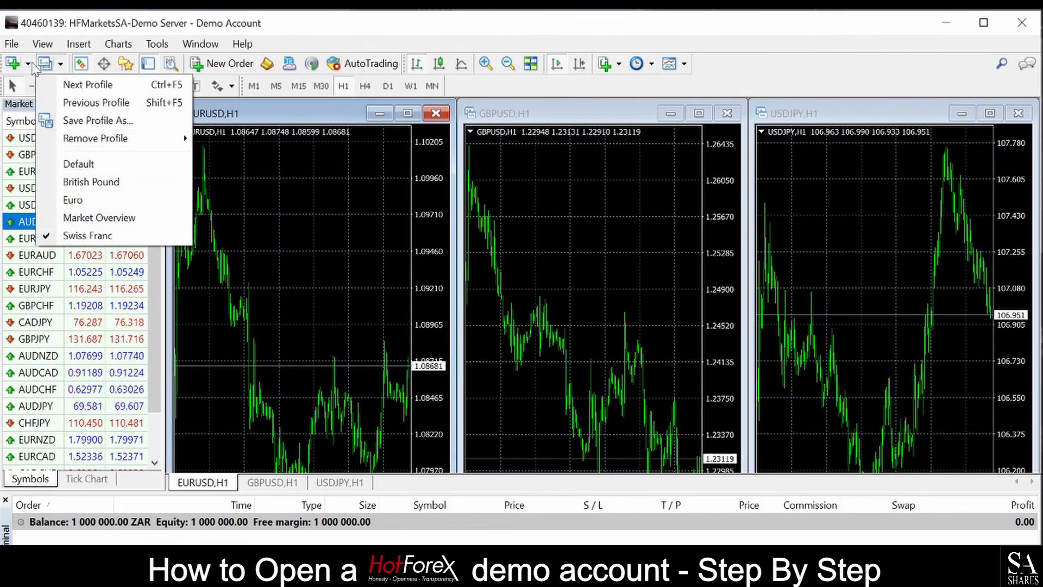